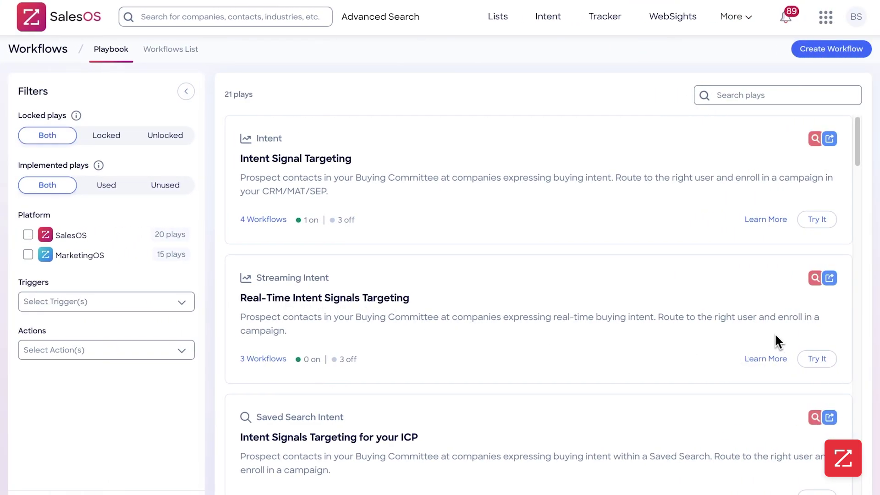
# Start a new workflow draft from the Real-Time Intent Signals Targeting play.
pyautogui.click(819, 360)
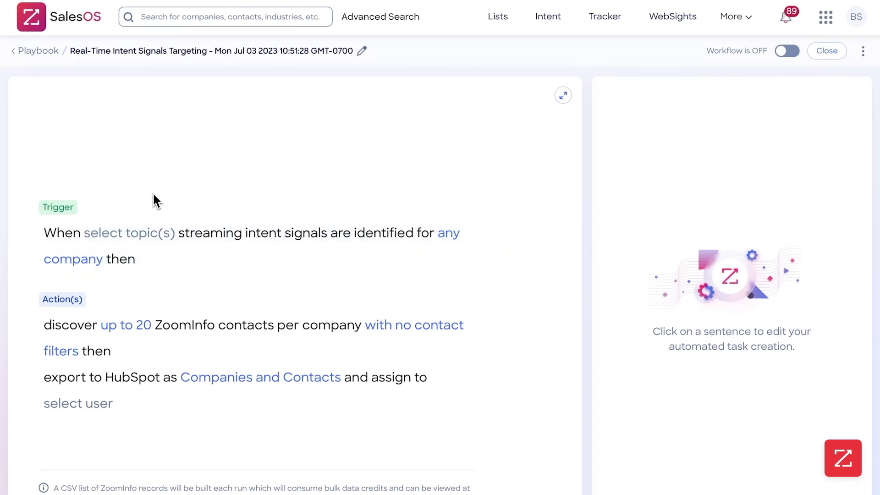
pyautogui.moveTo(75, 207); pyautogui.dragTo(45, 209)
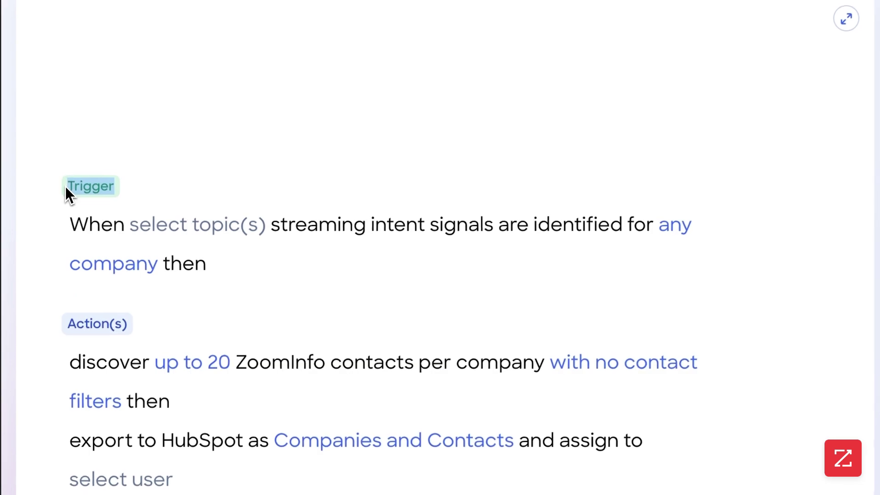
pyautogui.moveTo(123, 328); pyautogui.dragTo(51, 322)
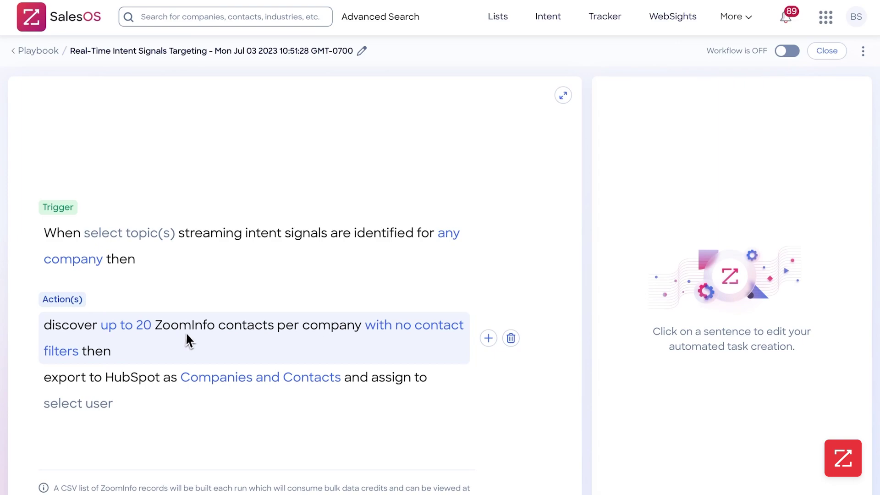
# Add Sales Software, under Sales Technology, as a trigger intent topic.
pyautogui.click(138, 246)
pyautogui.scroll(-3, 642, 257)
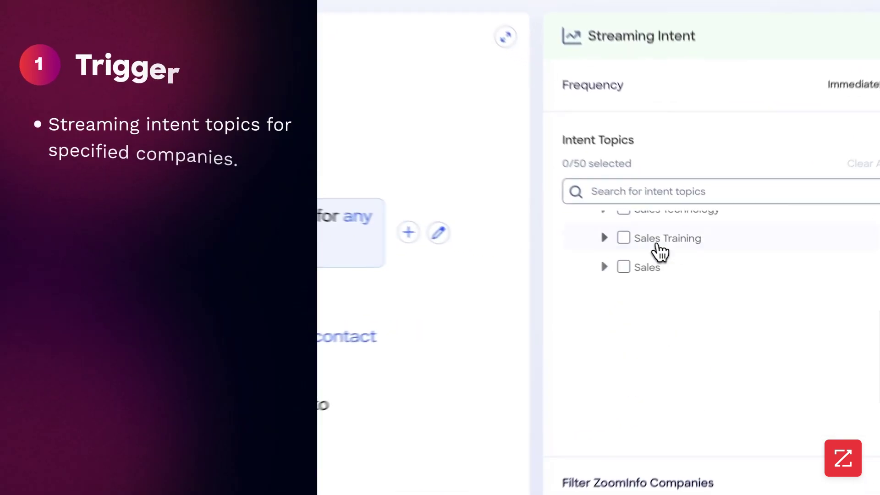
pyautogui.scroll(5, 644, 247)
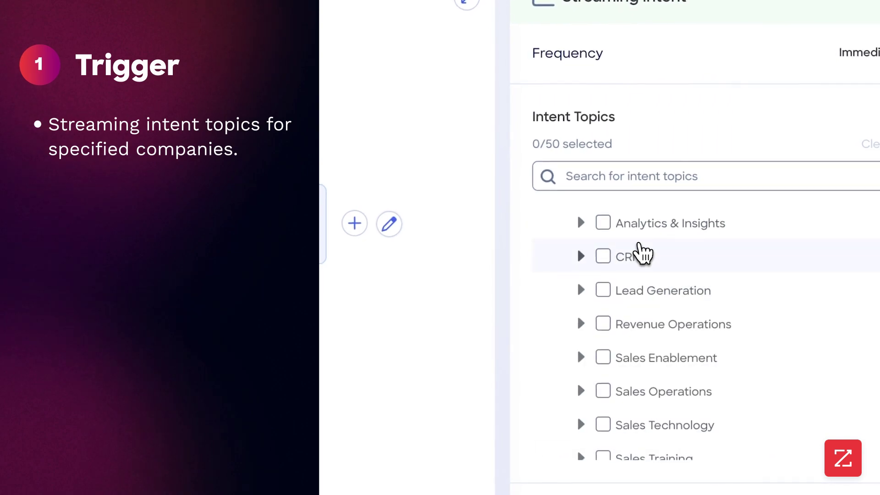
pyautogui.click(581, 417)
pyautogui.scroll(-2, 594, 424)
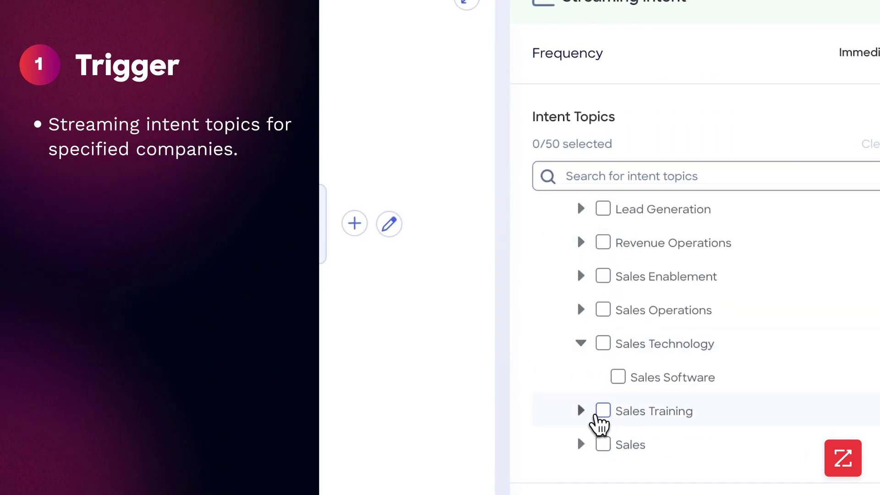
pyautogui.click(616, 380)
pyautogui.click(581, 344)
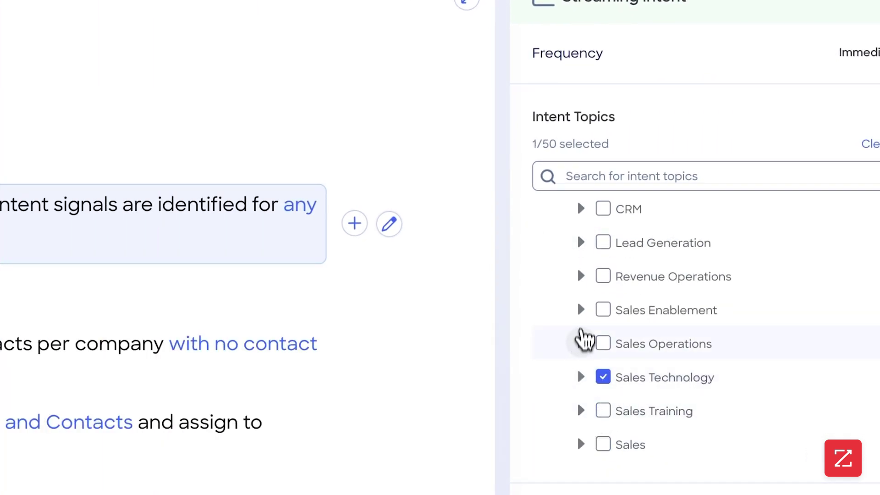
# Add CRM Management, under CRM, as a second trigger intent topic.
pyautogui.click(581, 243)
pyautogui.click(581, 242)
pyautogui.click(581, 209)
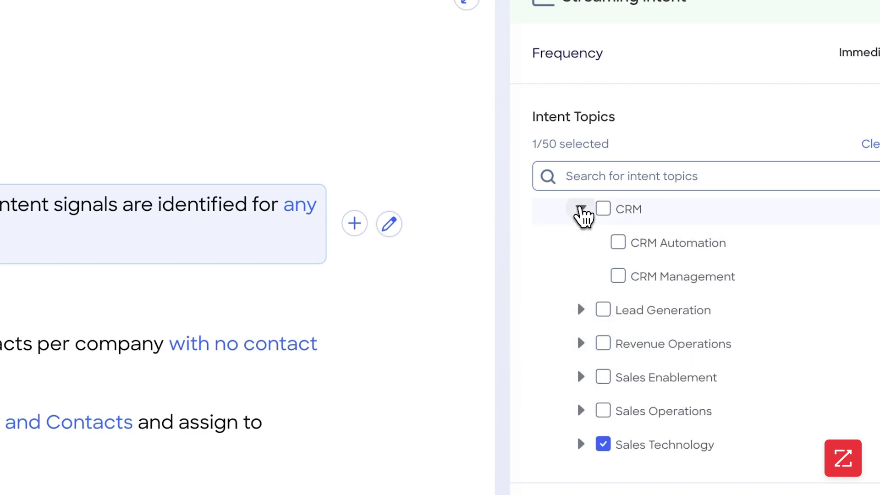
pyautogui.click(618, 276)
pyautogui.click(581, 209)
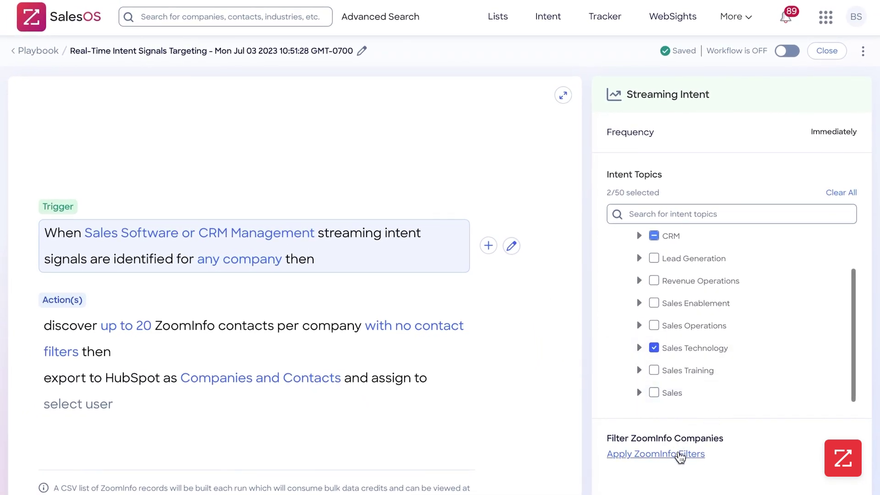
pyautogui.click(677, 454)
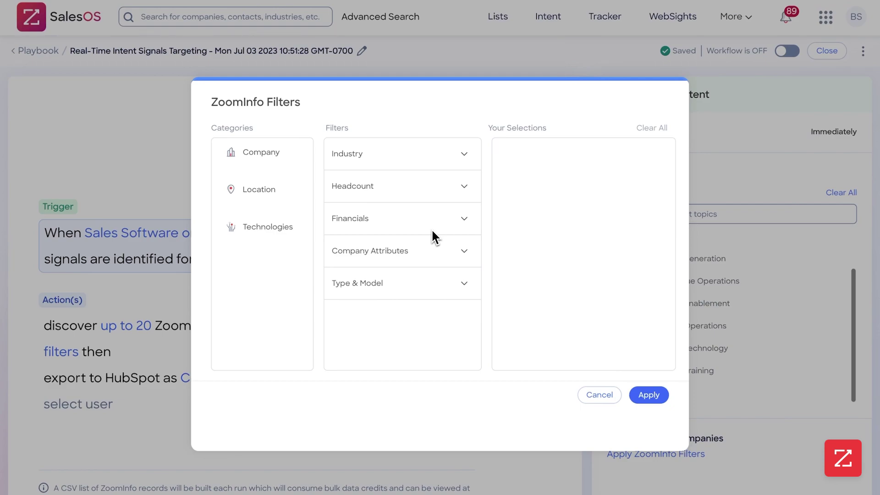
# Limit companies to the Software industry.
pyautogui.click(392, 164)
pyautogui.scroll(-4, 385, 294)
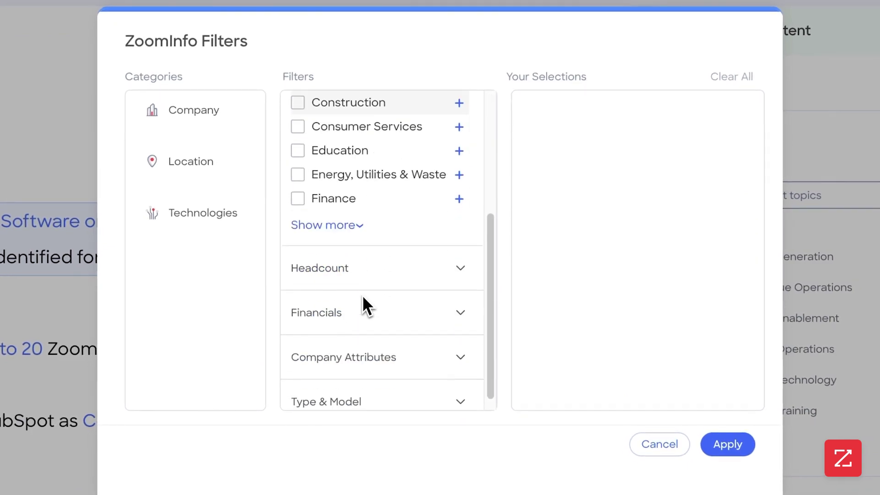
pyautogui.click(338, 212)
pyautogui.scroll(-5, 310, 349)
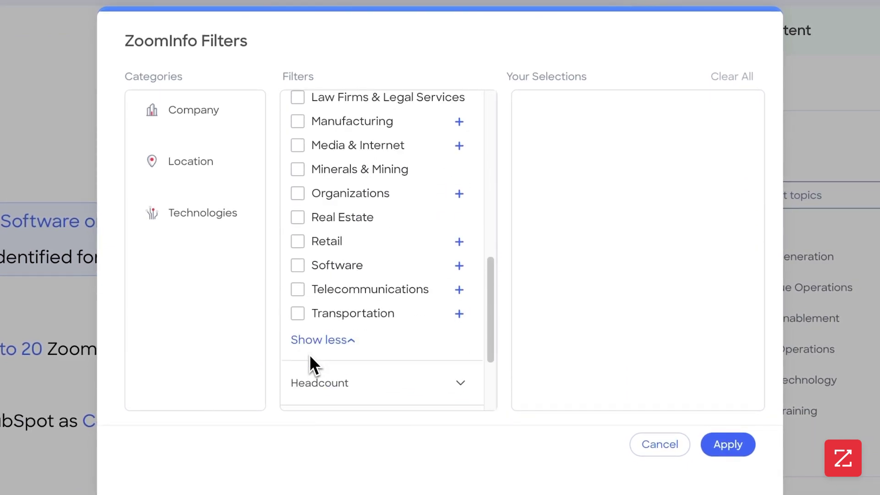
pyautogui.click(302, 265)
pyautogui.scroll(-3, 389, 275)
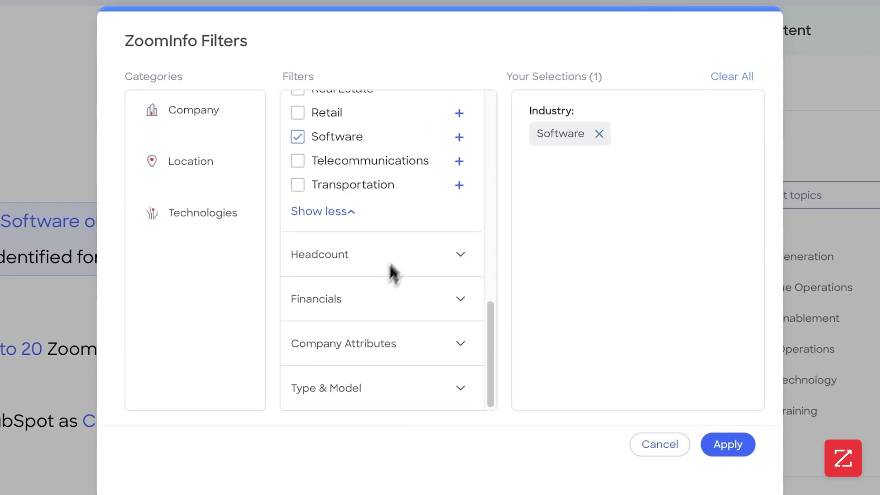
# Set the company headcount range to 500 minimum and 1K maximum employees.
pyautogui.click(406, 271)
pyautogui.click(327, 321)
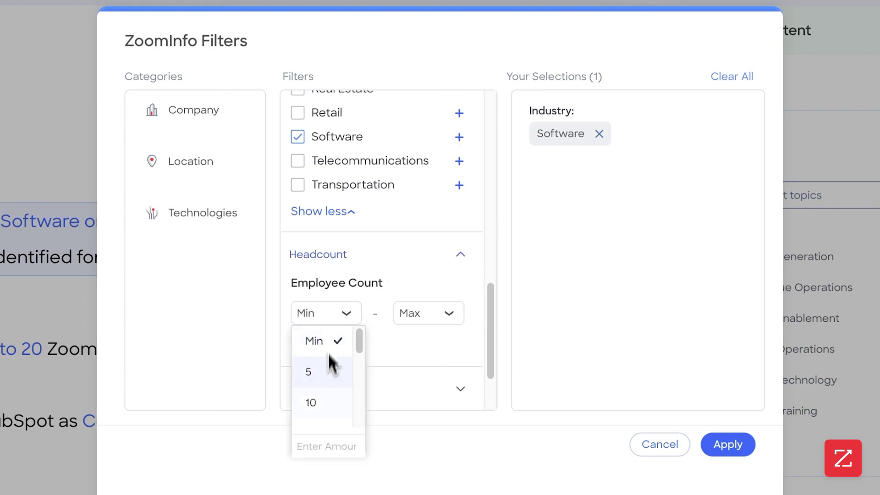
pyautogui.scroll(-3, 323, 394)
pyautogui.scroll(-3, 325, 388)
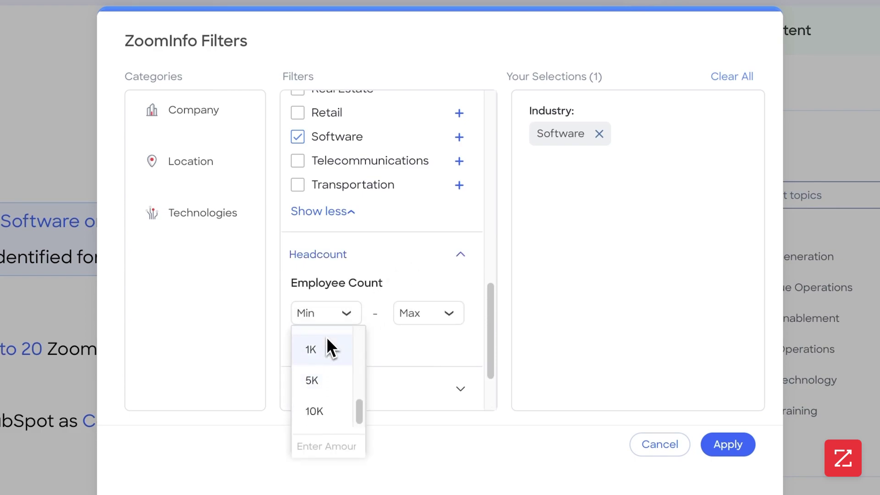
pyautogui.scroll(3, 328, 349)
pyautogui.scroll(-1, 330, 419)
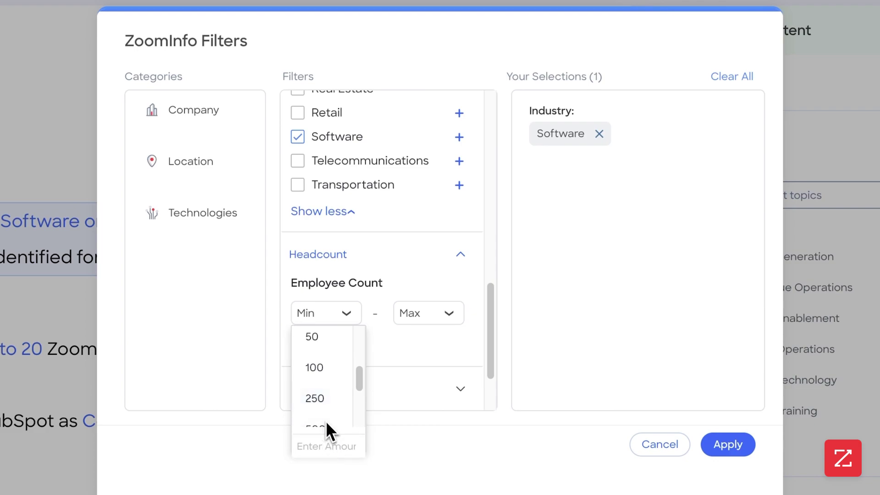
pyautogui.click(331, 428)
pyautogui.click(424, 312)
pyautogui.click(419, 403)
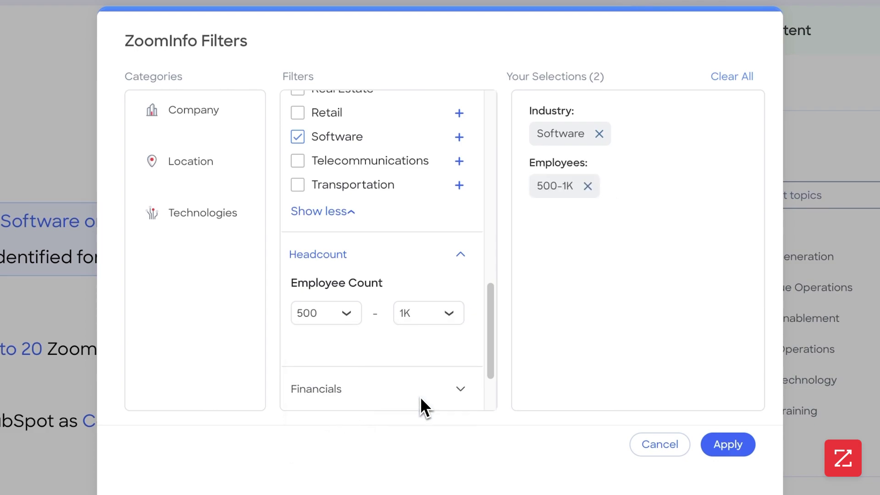
pyautogui.scroll(-2, 377, 373)
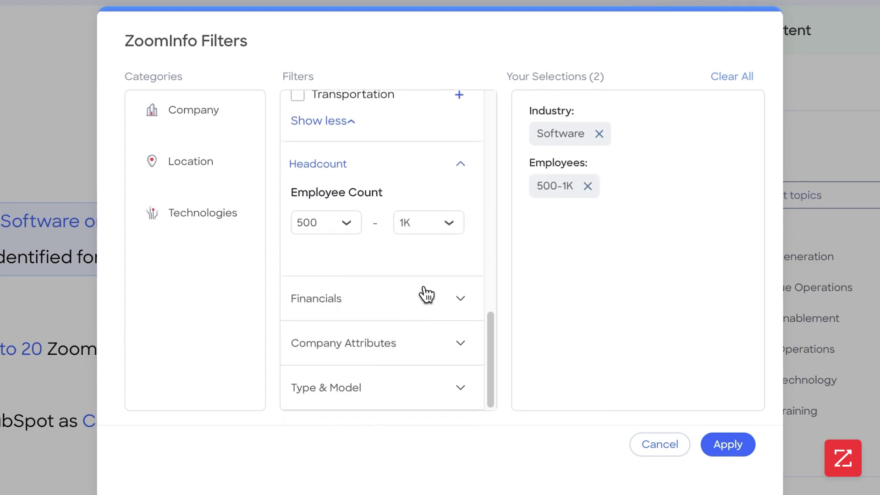
# Look over the Financials and Company Attributes filter options without selecting anything.
pyautogui.click(423, 297)
pyautogui.scroll(-3, 424, 298)
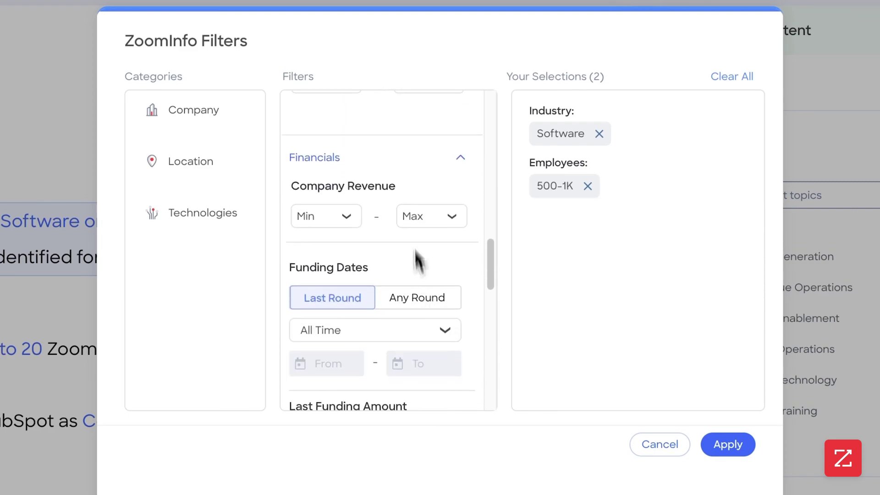
pyautogui.click(399, 161)
pyautogui.click(395, 354)
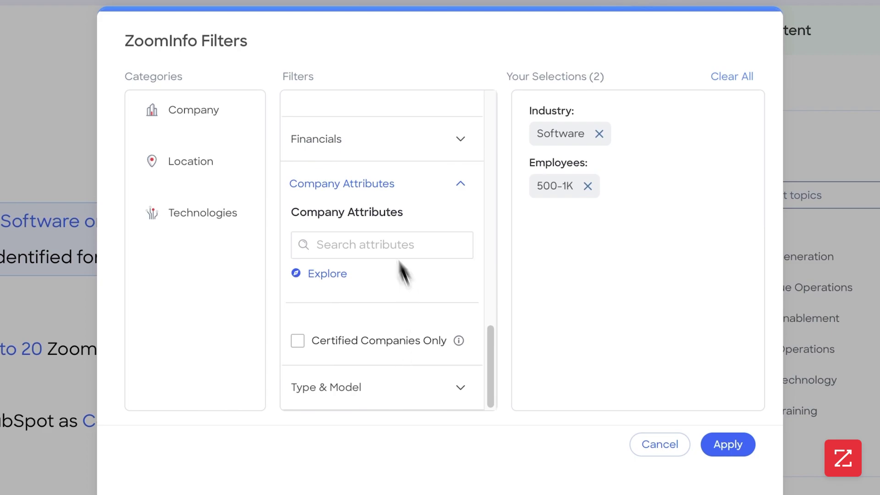
# Browse the Company Attributes catalogue (Ranking, Banking, Bank Type) and close it without selecting anything.
pyautogui.click(344, 275)
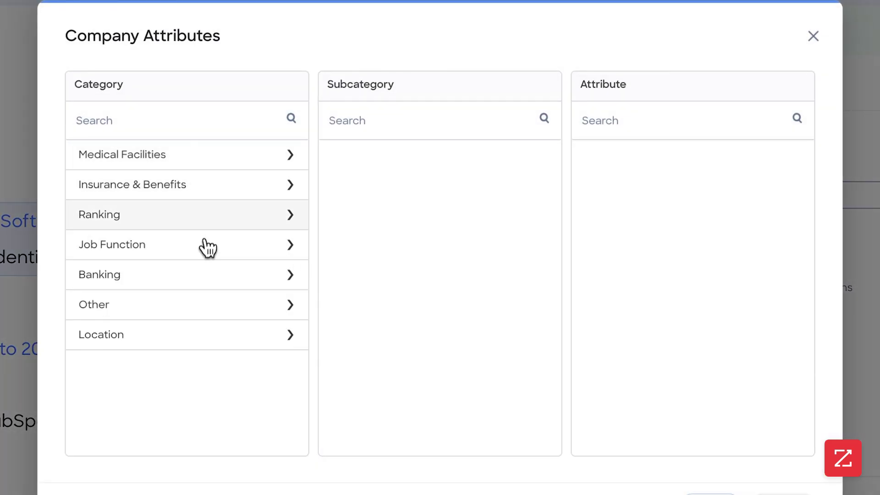
pyautogui.click(208, 221)
pyautogui.click(238, 285)
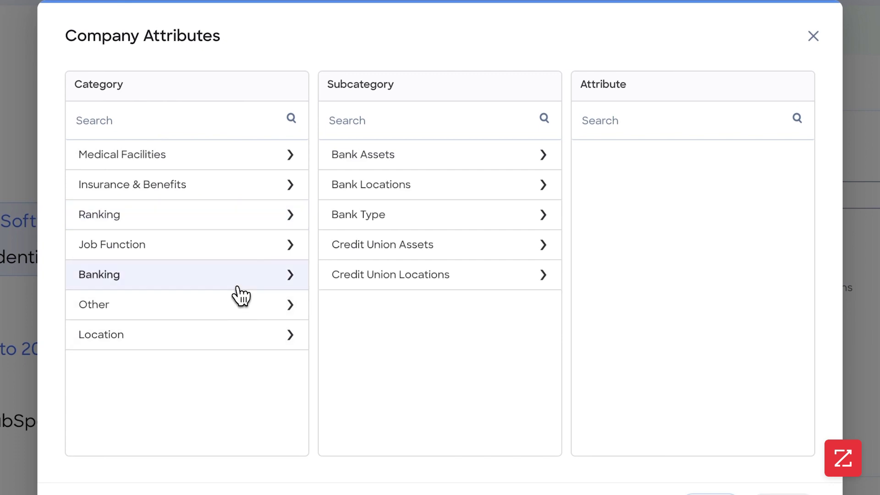
pyautogui.click(363, 223)
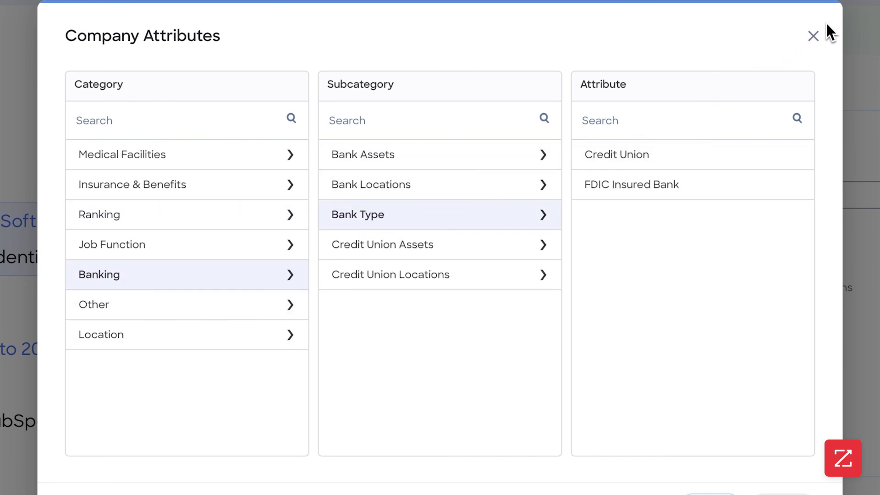
pyautogui.click(813, 36)
pyautogui.click(402, 388)
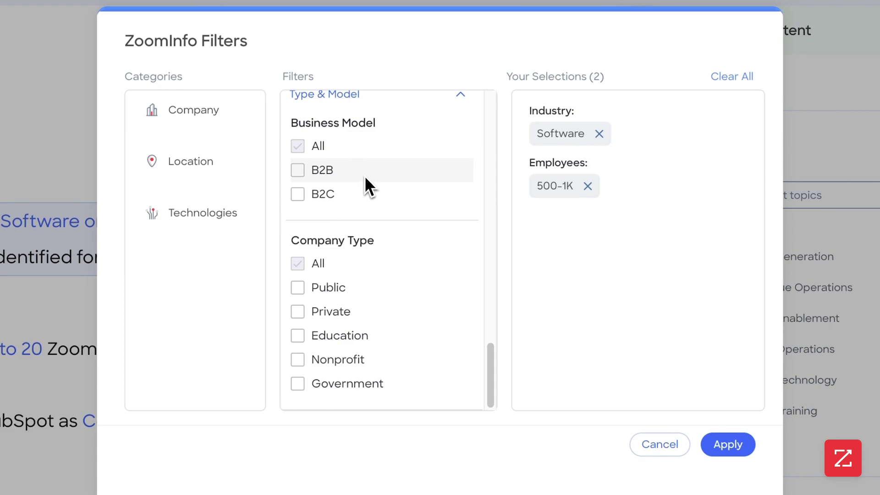
# Add US - States as the company Location filter.
pyautogui.click(428, 97)
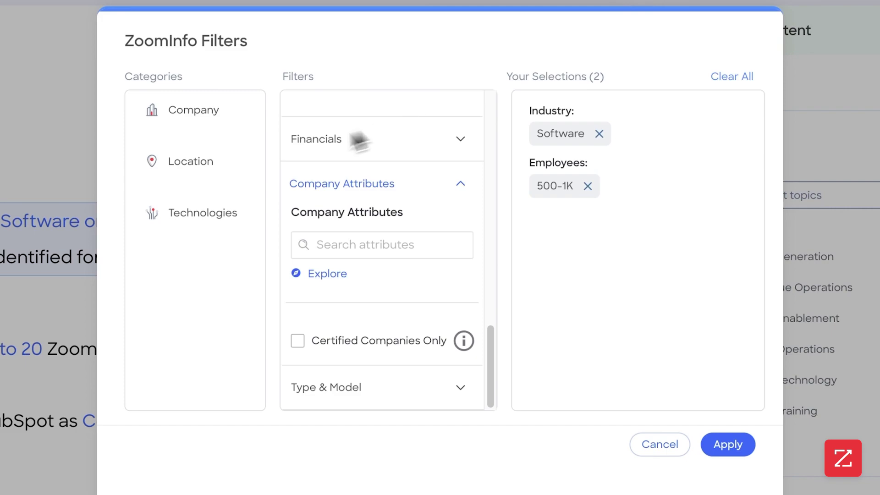
pyautogui.scroll(10, 360, 183)
pyautogui.scroll(5, 403, 183)
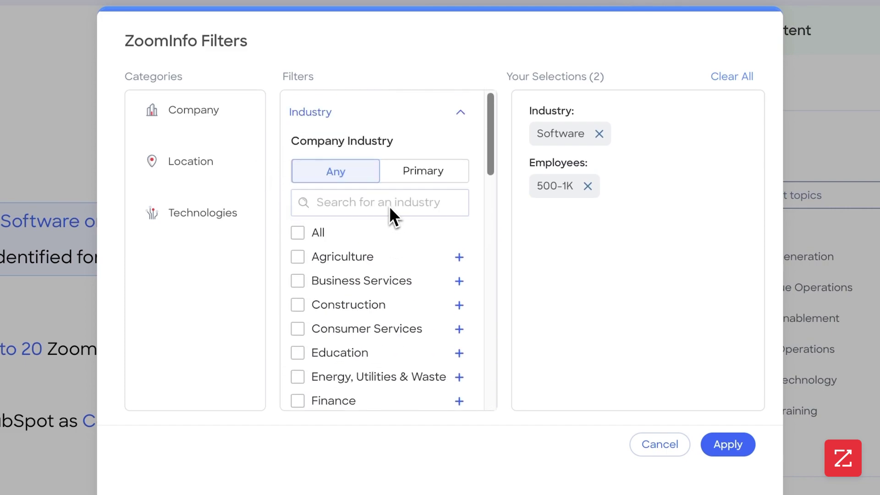
pyautogui.click(458, 114)
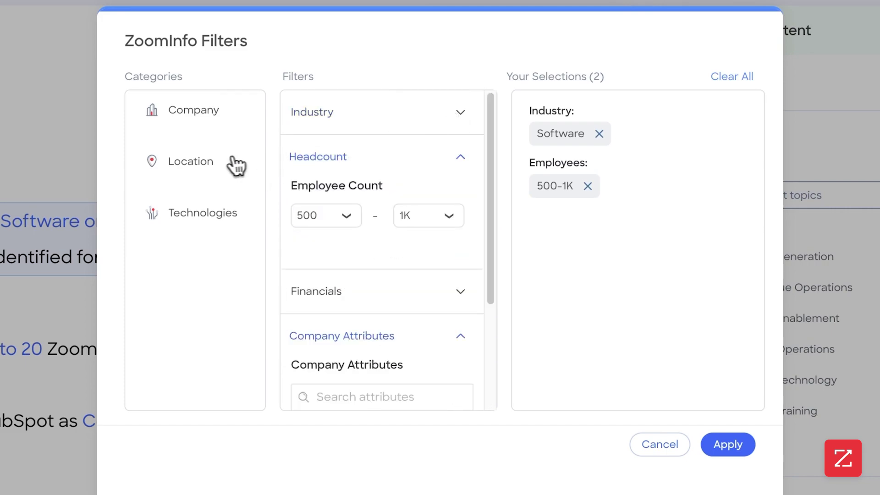
pyautogui.click(212, 165)
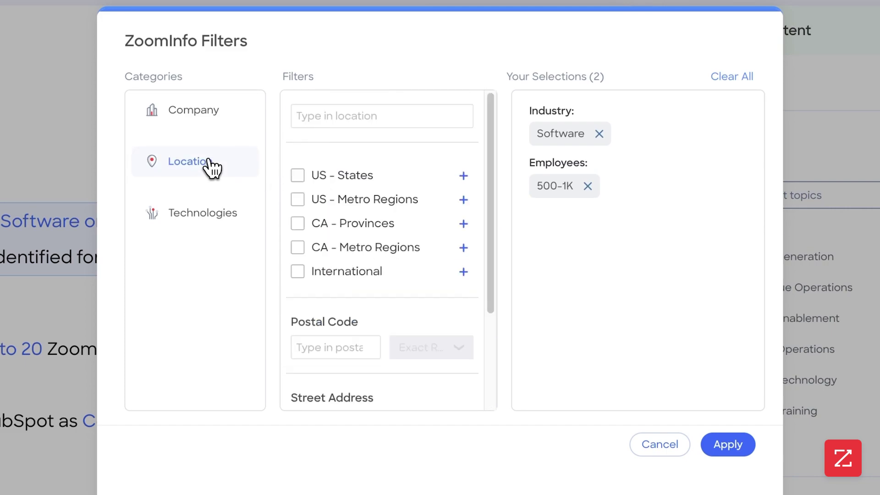
pyautogui.click(307, 175)
pyautogui.scroll(-3, 330, 197)
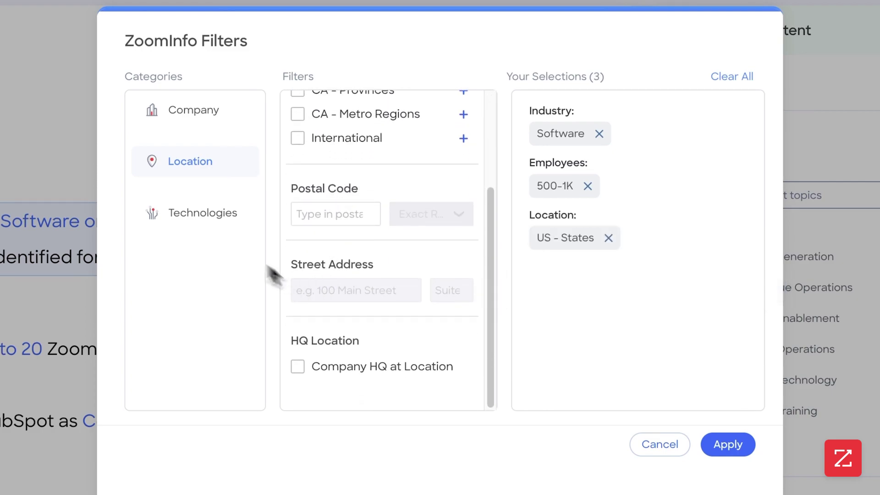
pyautogui.click(197, 212)
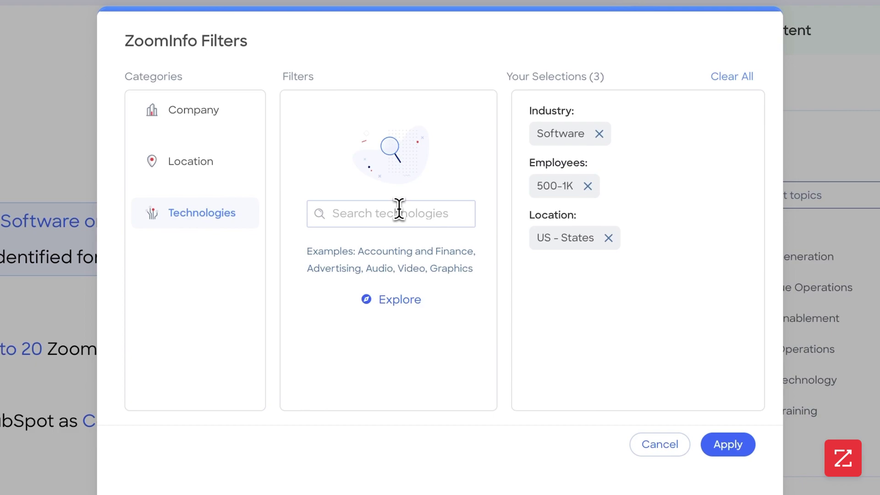
# Search technologies for 'zoom', then apply the Software, 500-1K and US - States company filters.
pyautogui.click(397, 210)
pyautogui.write('zoom')
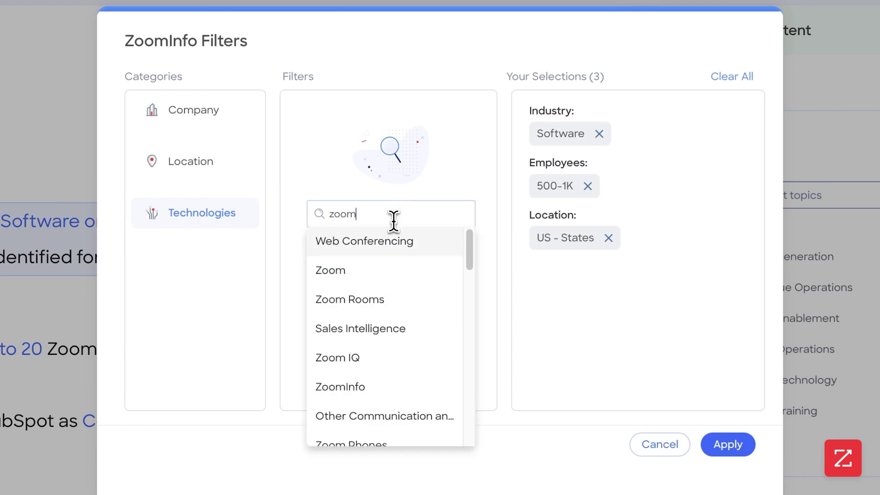
pyautogui.click(507, 287)
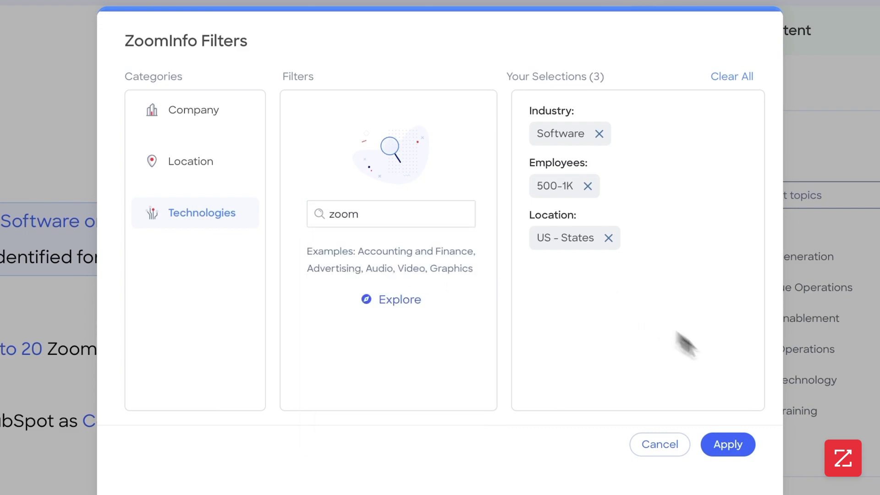
pyautogui.click(728, 444)
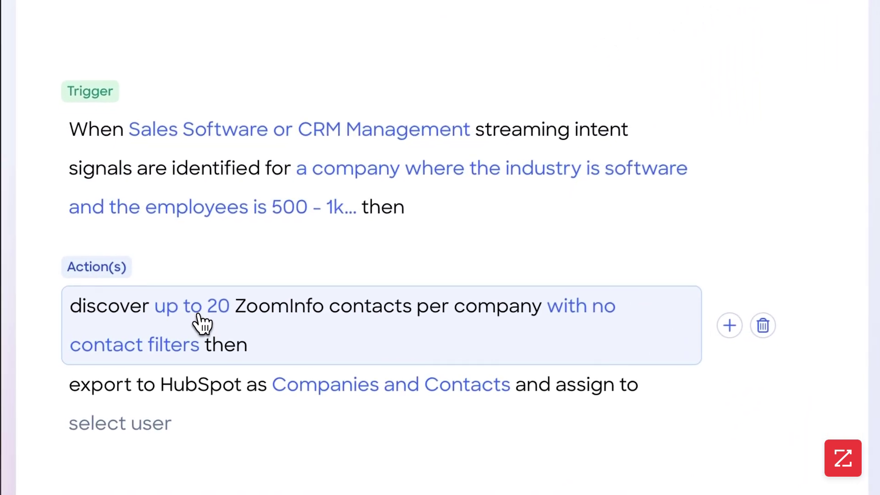
# Lower the discover action's maximum contacts per company from 20 to 5.
pyautogui.click(202, 324)
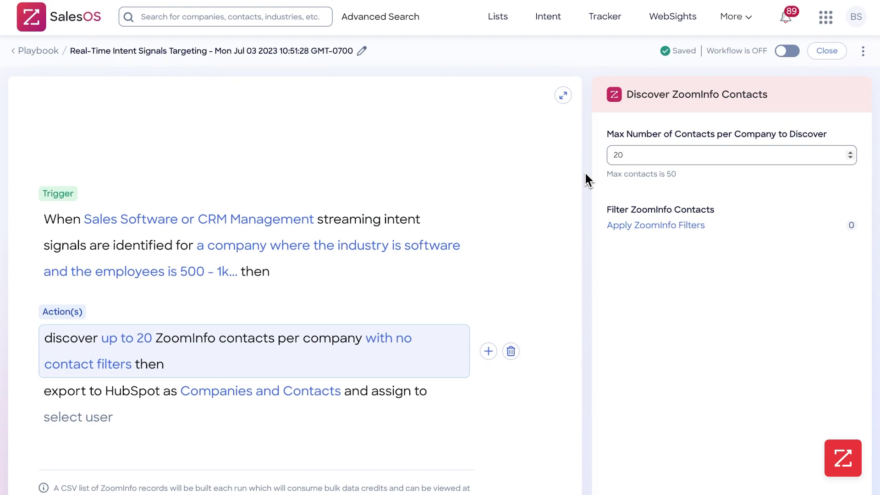
pyautogui.press('BackSpace')
pyautogui.press('BackSpace')
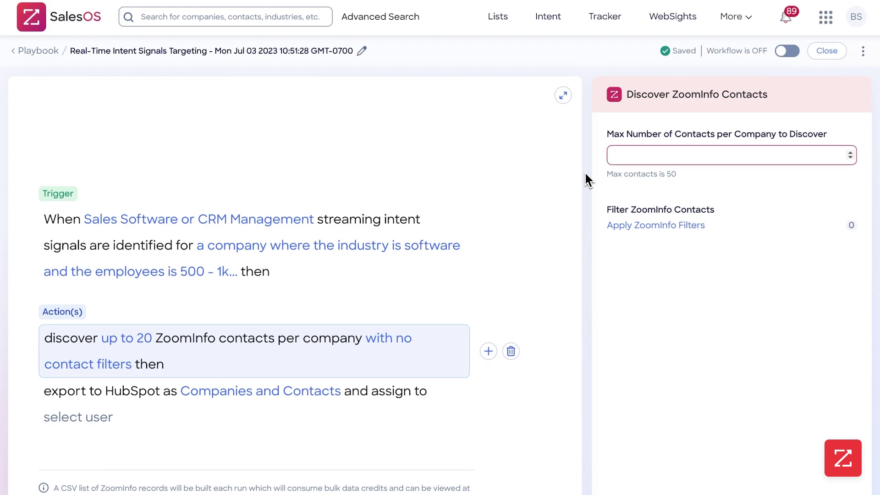
pyautogui.write('5')
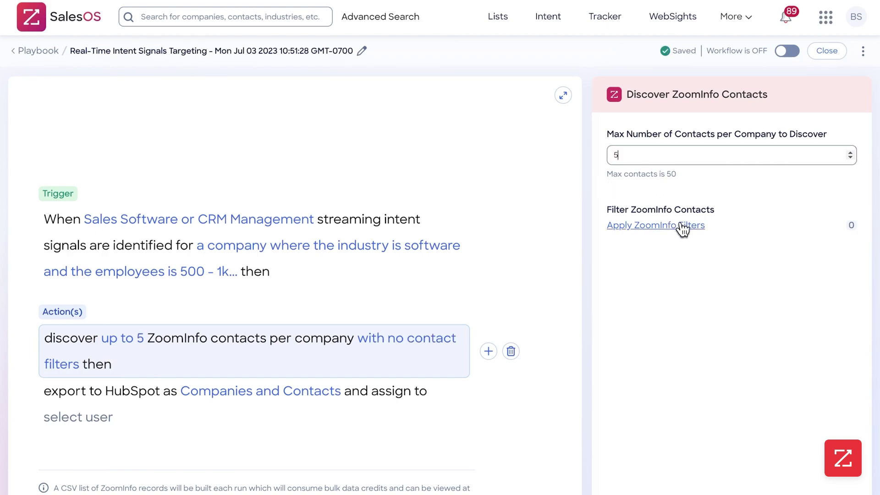
pyautogui.click(683, 228)
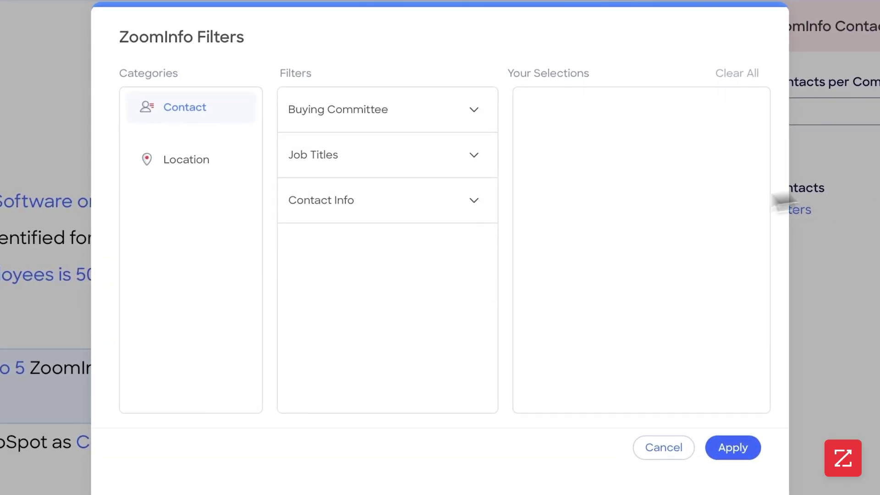
# Filter contacts to C-Level and VP-Level management across the whole Sales department.
pyautogui.click(474, 110)
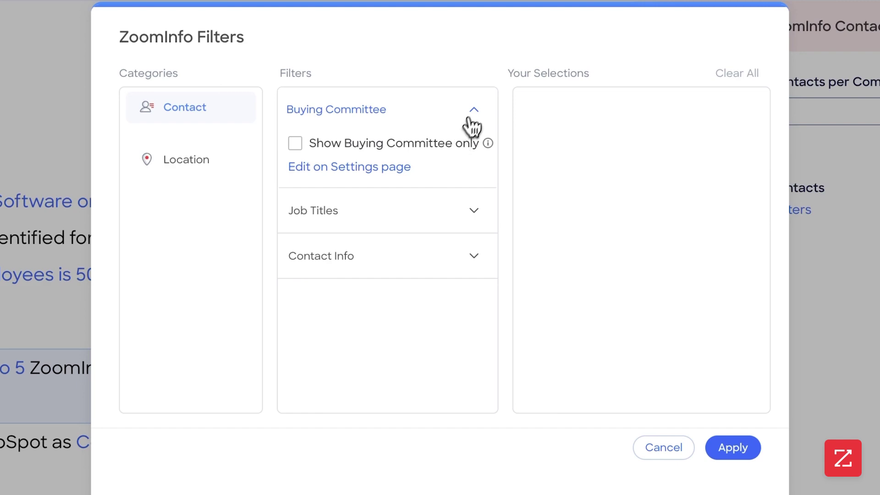
pyautogui.click(473, 112)
pyautogui.click(463, 156)
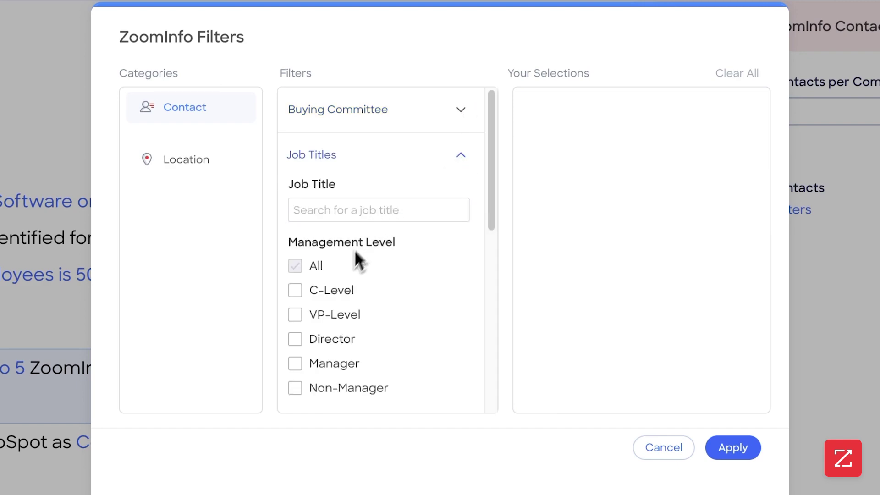
pyautogui.click(296, 292)
pyautogui.click(297, 313)
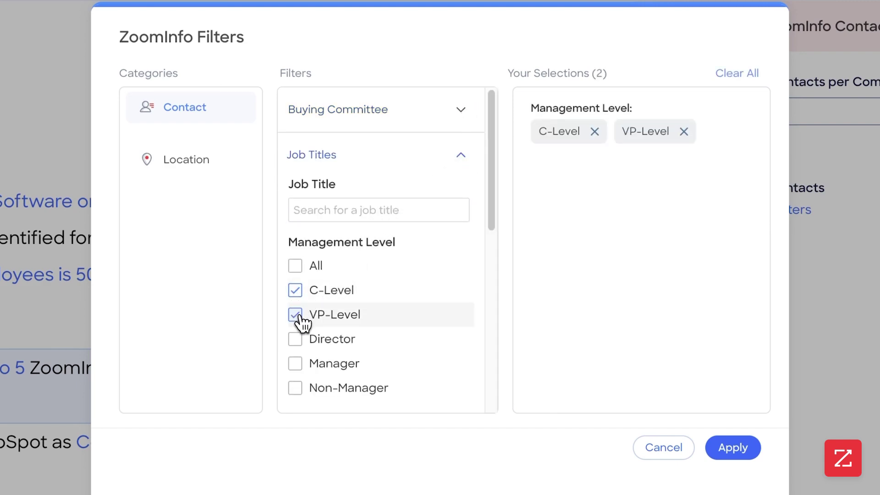
pyautogui.scroll(-5, 448, 158)
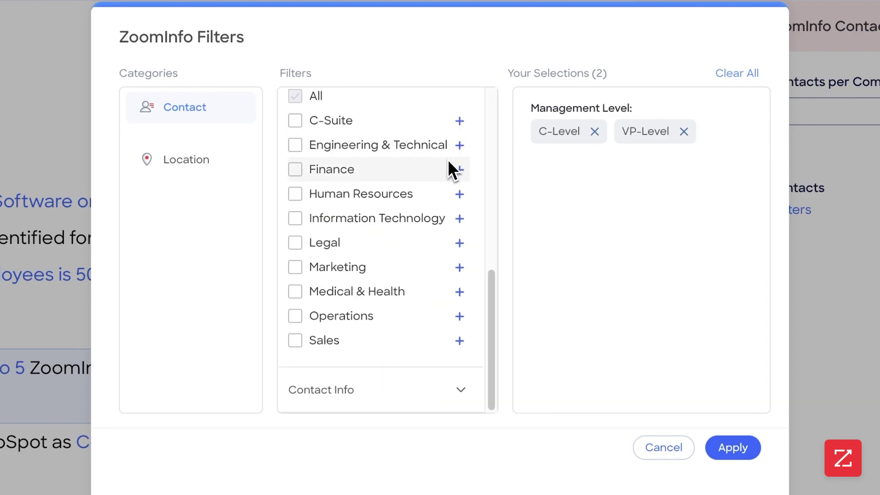
pyautogui.click(459, 340)
pyautogui.click(296, 340)
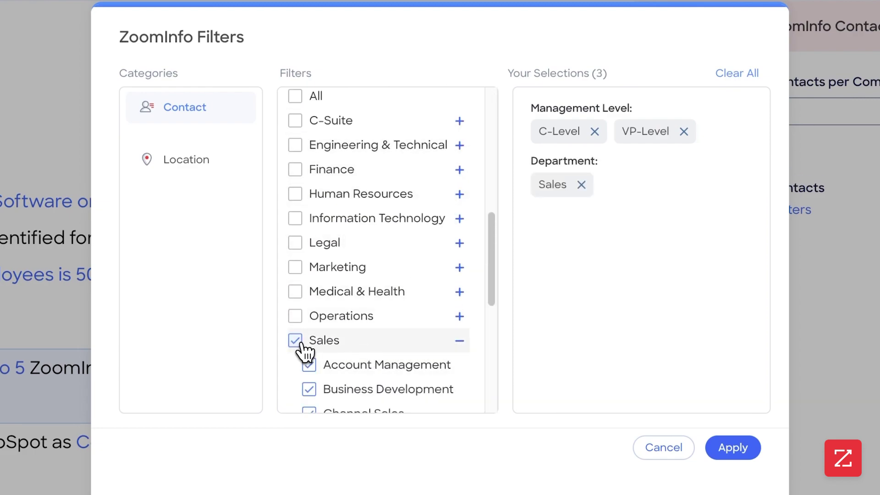
pyautogui.scroll(-10, 403, 305)
pyautogui.scroll(-5, 403, 304)
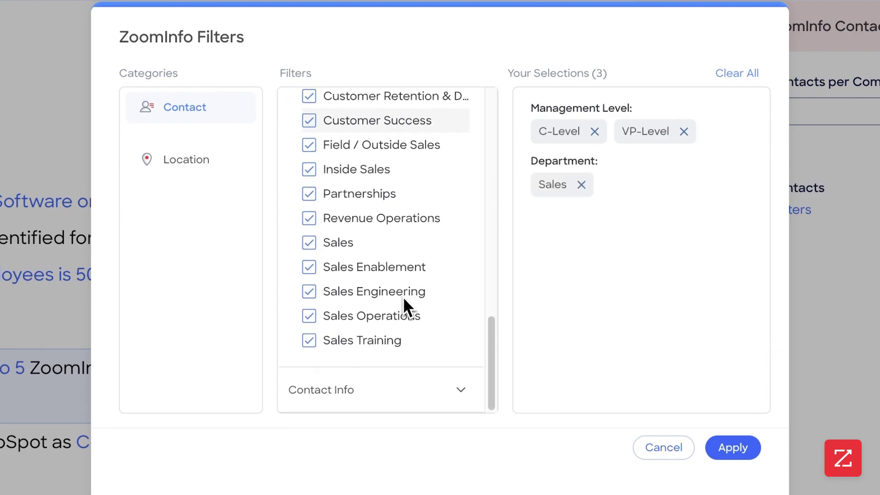
pyautogui.click(403, 388)
pyautogui.scroll(-5, 401, 367)
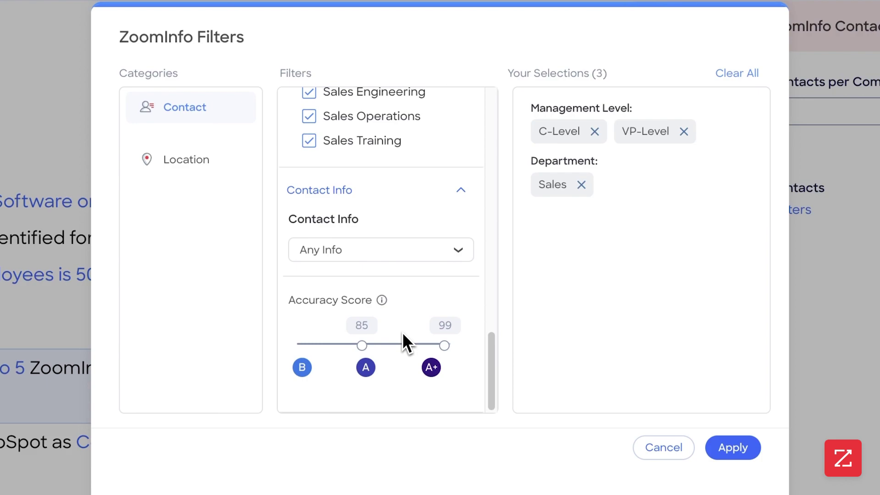
# Set Accuracy Score to 95-99 and require All of Mobile Phone, Direct Phone and Business Email.
pyautogui.moveTo(362, 345); pyautogui.dragTo(419, 346)
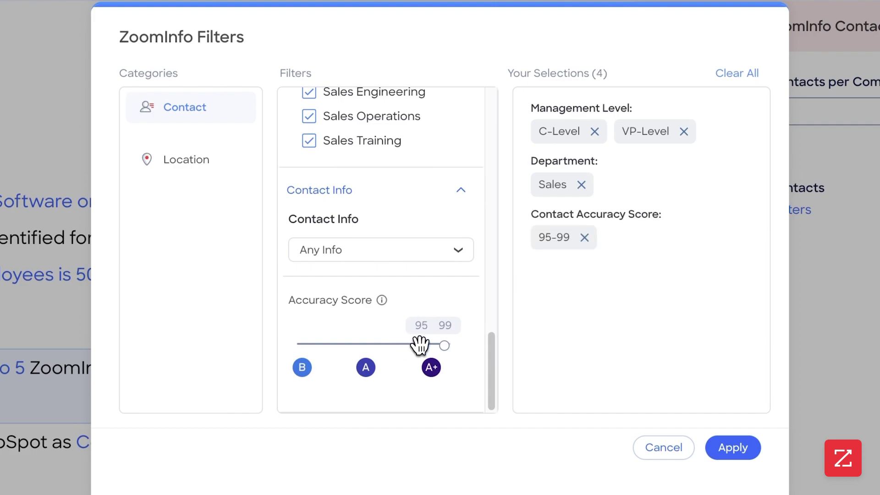
pyautogui.click(428, 253)
pyautogui.click(342, 332)
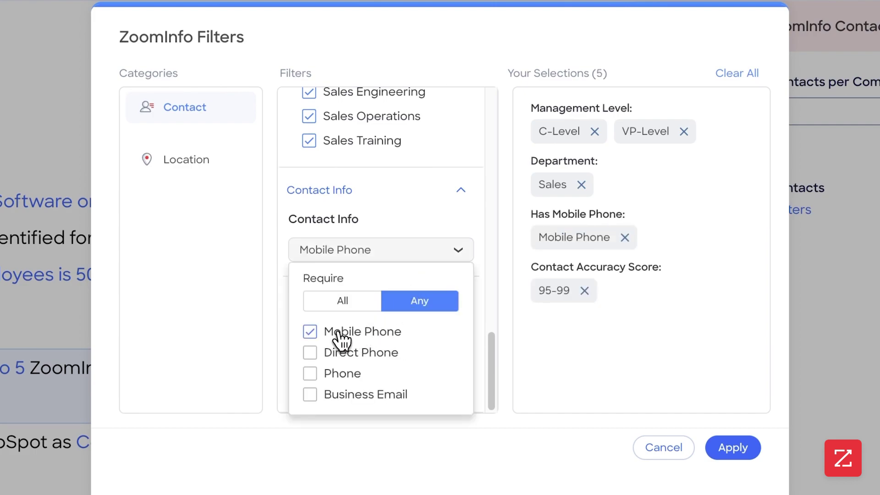
pyautogui.click(351, 354)
pyautogui.click(360, 395)
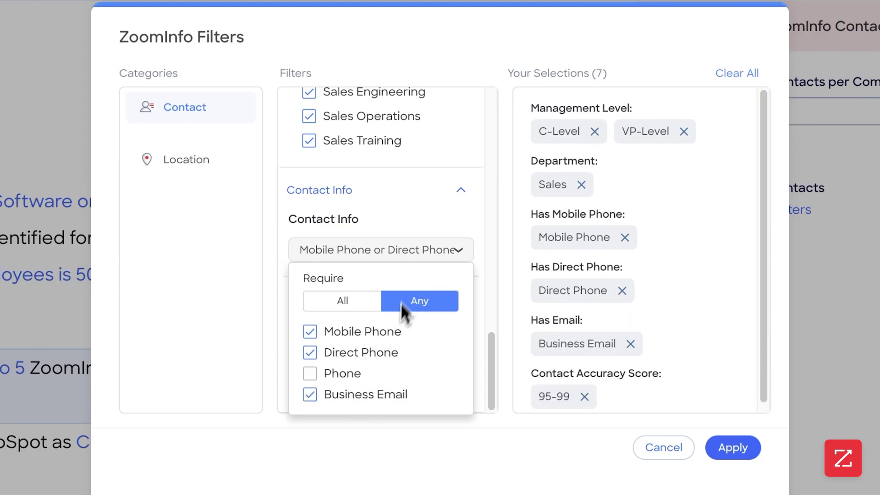
pyautogui.click(372, 307)
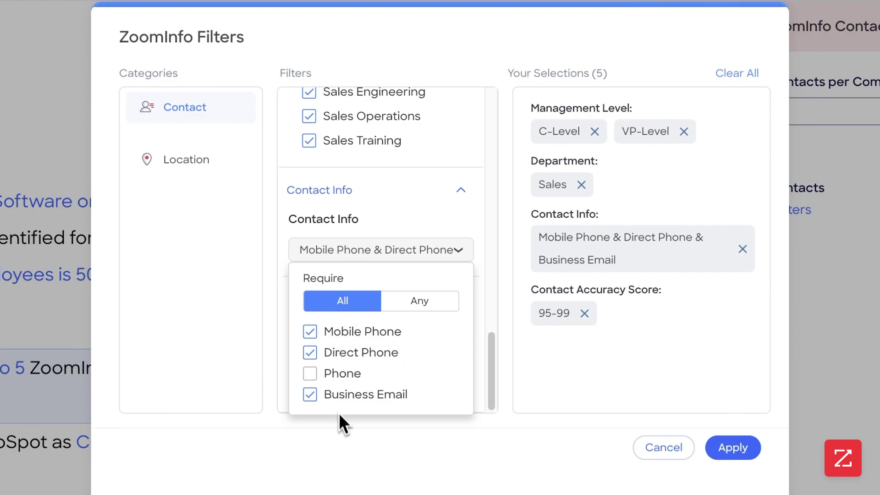
pyautogui.click(458, 250)
pyautogui.click(318, 249)
# Add US - States as the contact Location filter and apply all six contact filters.
pyautogui.click(387, 257)
pyautogui.click(207, 166)
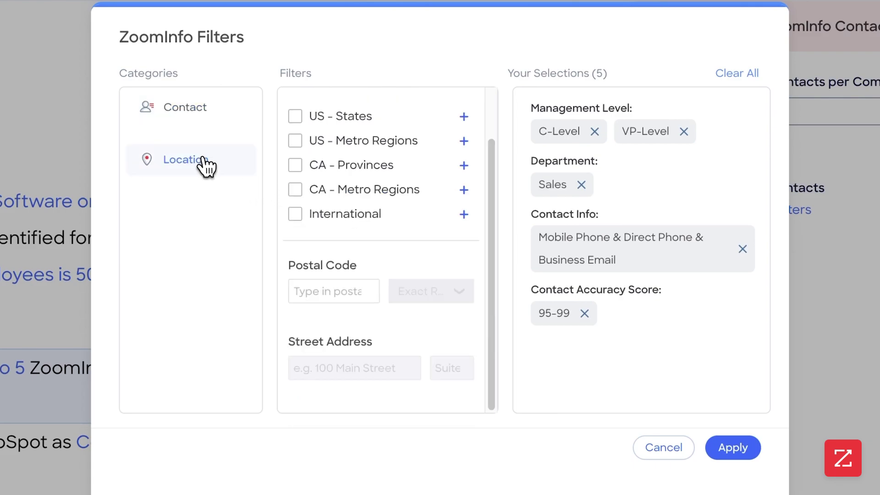
pyautogui.click(295, 117)
pyautogui.click(739, 448)
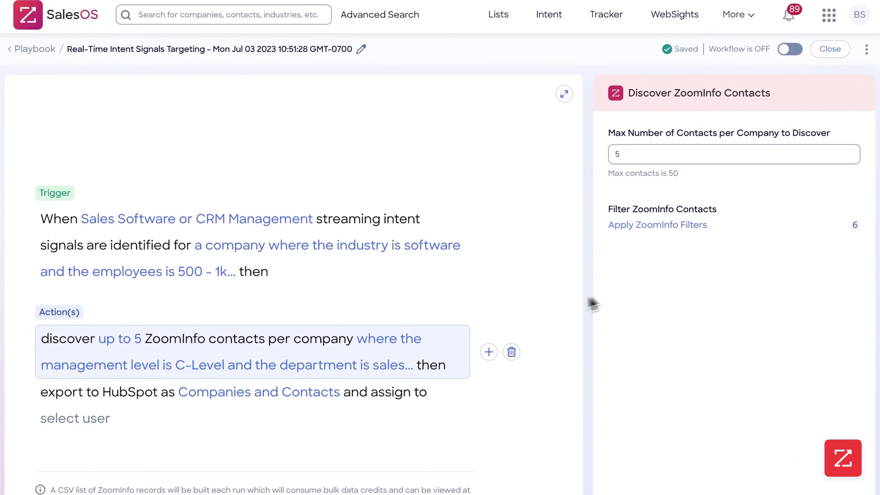
# Set the HubSpot export step to send Companies and Contacts, assigned to BowTied Systems.
pyautogui.click(274, 404)
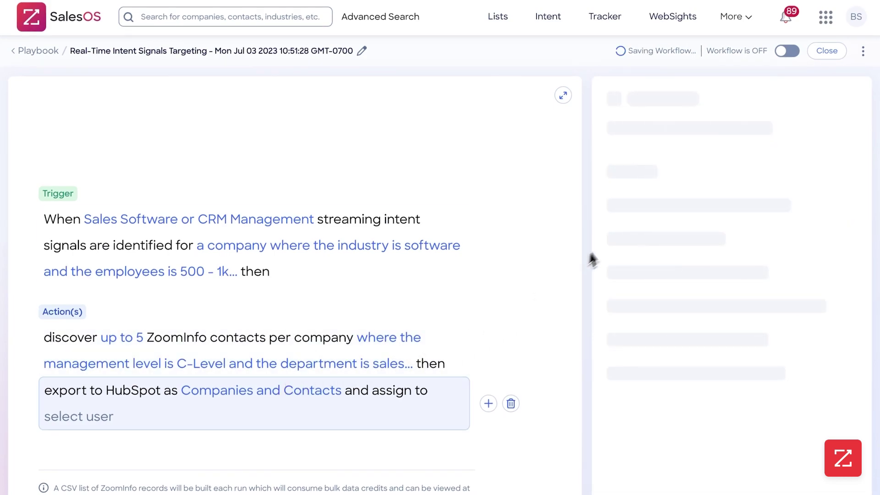
pyautogui.scroll(-1, 663, 199)
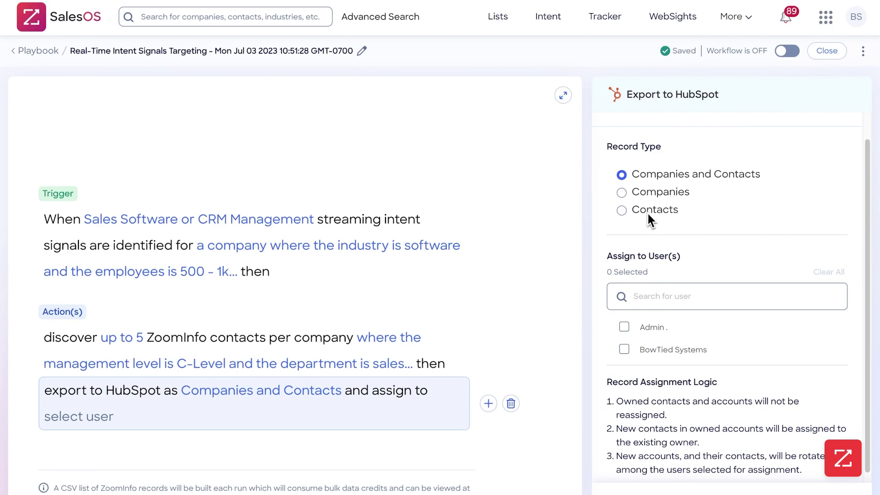
pyautogui.click(622, 174)
pyautogui.scroll(-1, 735, 245)
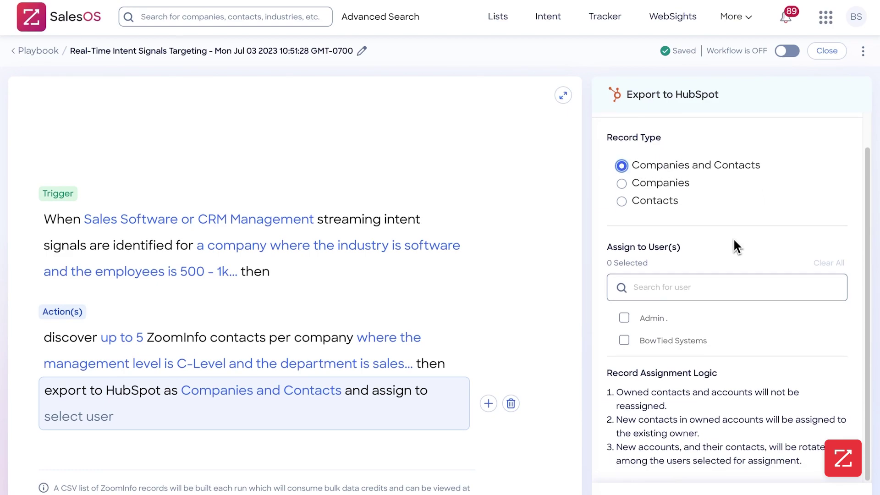
pyautogui.click(647, 342)
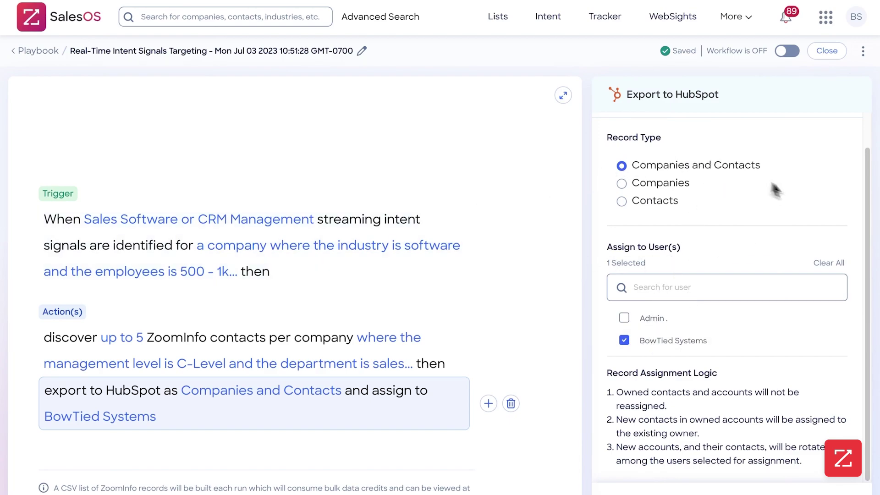
# Switch the workflow ON, close the editor, and open the Jun 28 Intent Signal Targeting workflow.
pyautogui.click(787, 50)
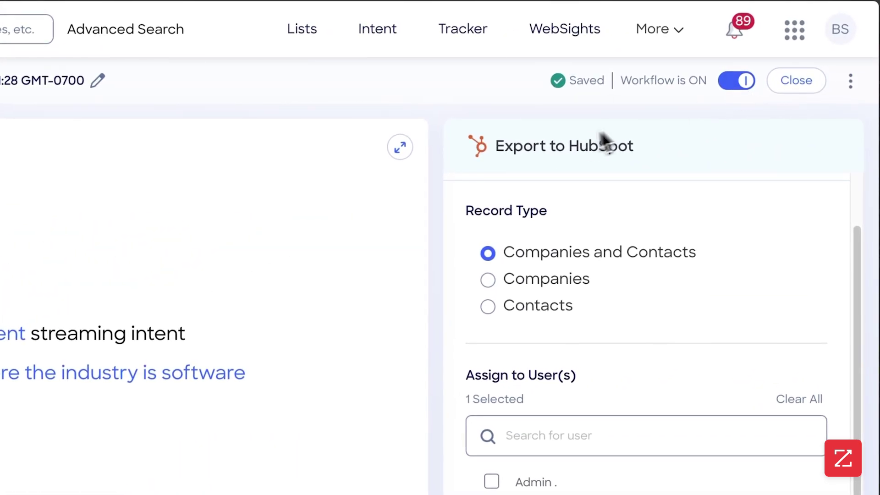
pyautogui.click(796, 87)
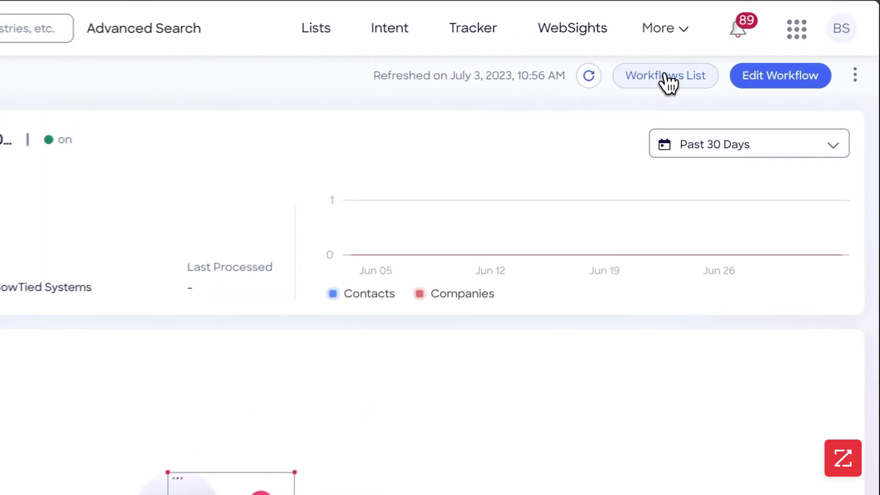
pyautogui.click(665, 77)
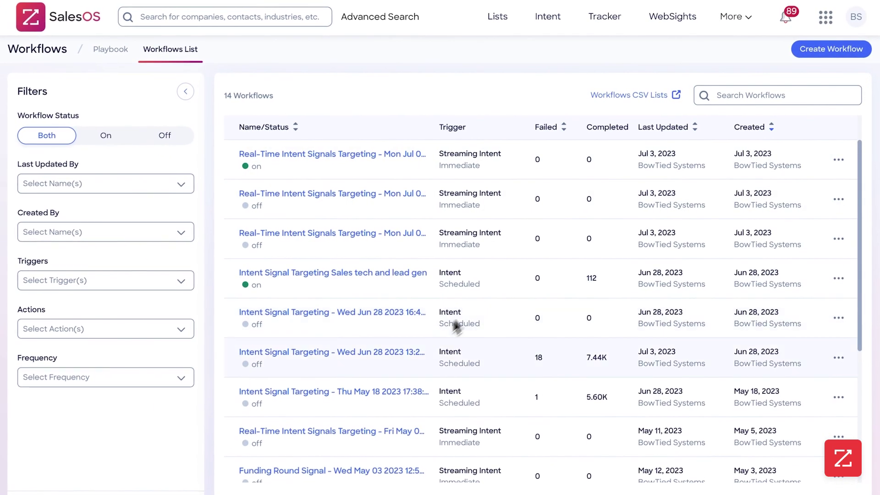
pyautogui.click(366, 356)
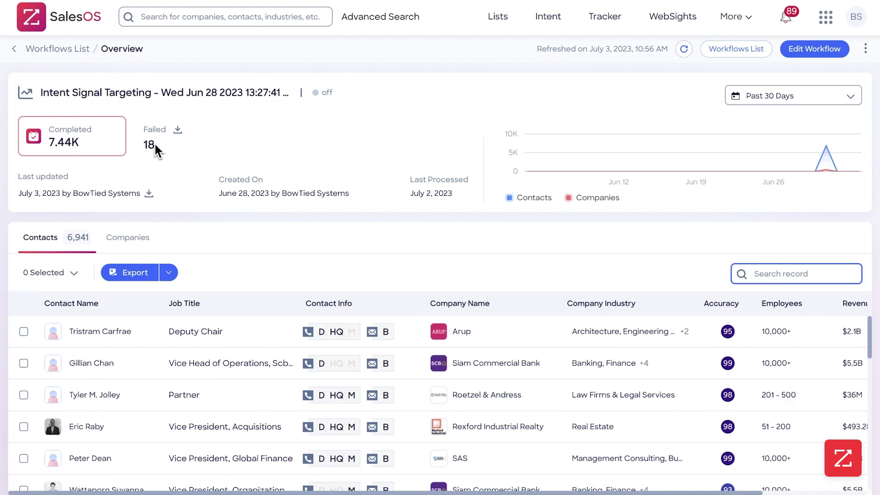
pyautogui.scroll(-1, 189, 354)
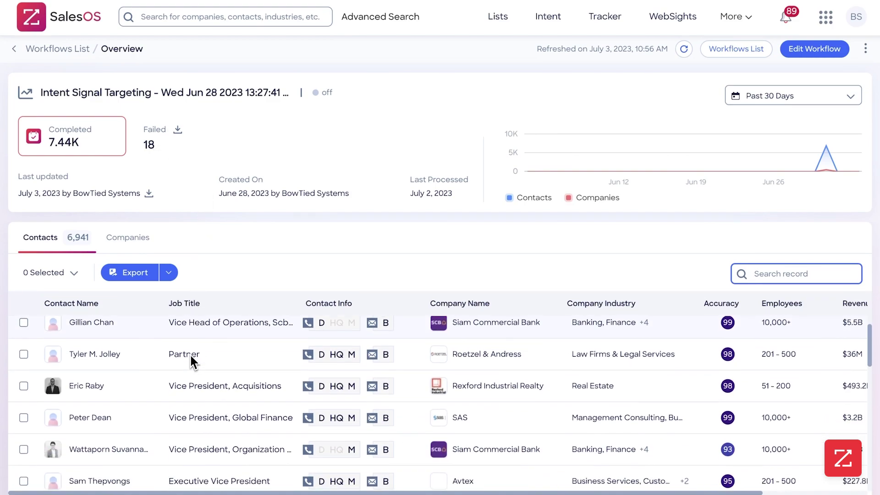
pyautogui.scroll(1, 199, 348)
pyautogui.scroll(-5, 197, 344)
pyautogui.scroll(-10, 198, 351)
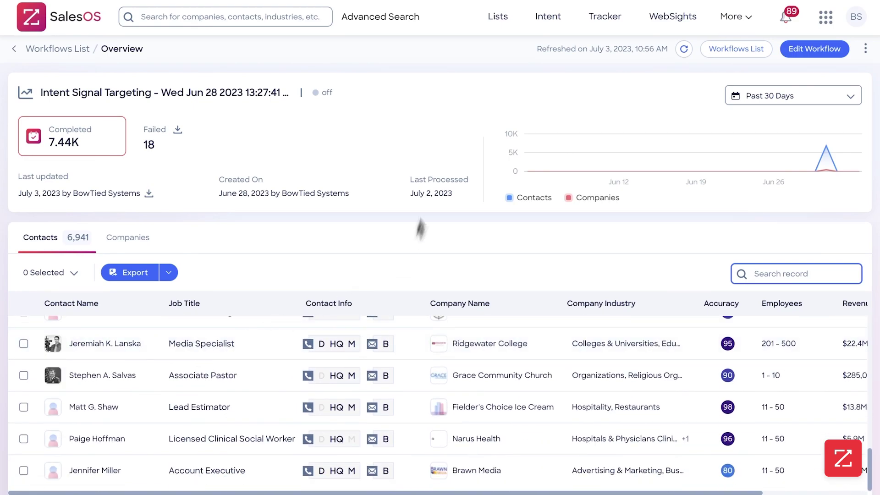
pyautogui.scroll(15, 261, 366)
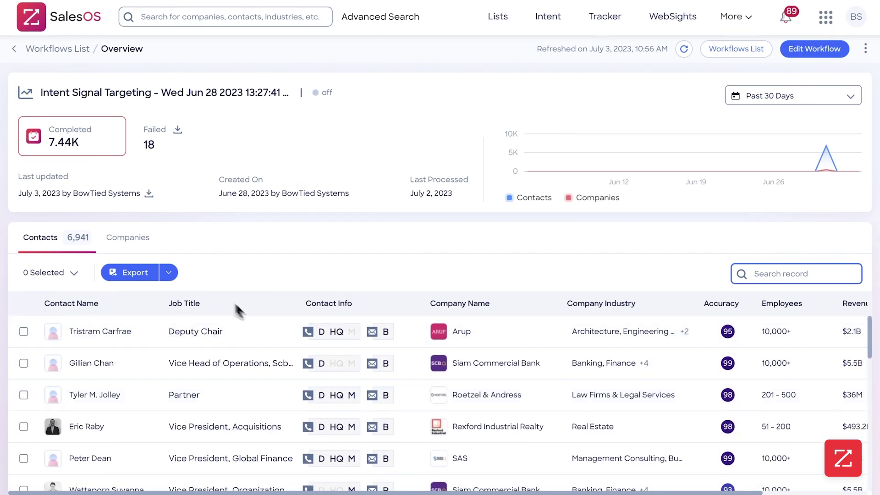
pyautogui.click(130, 237)
pyautogui.scroll(-2, 222, 359)
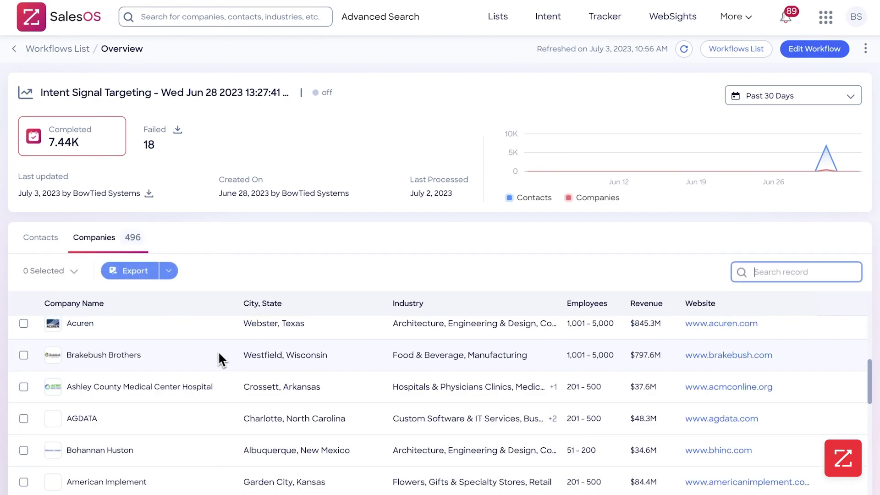
pyautogui.scroll(-5, 221, 358)
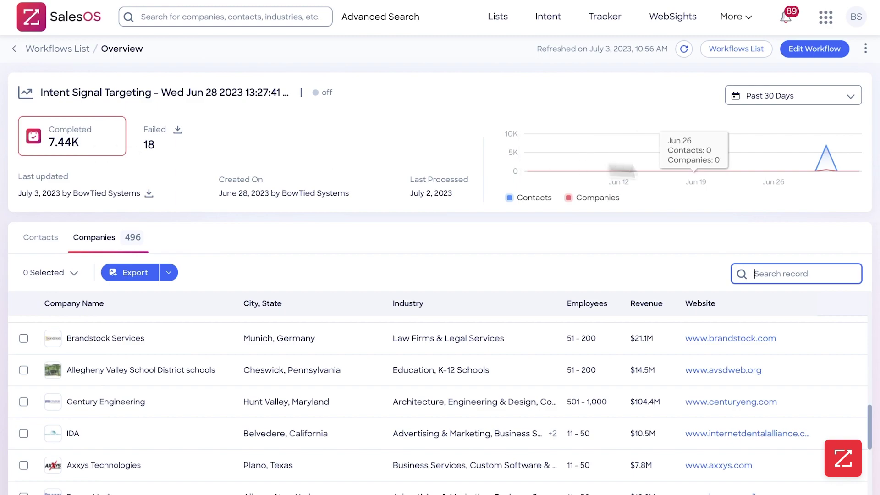
pyautogui.moveTo(827, 172)
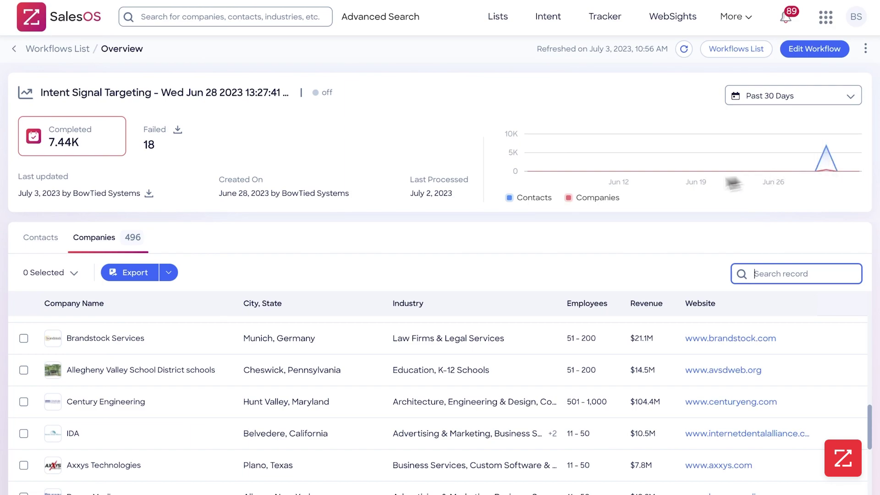
pyautogui.click(736, 48)
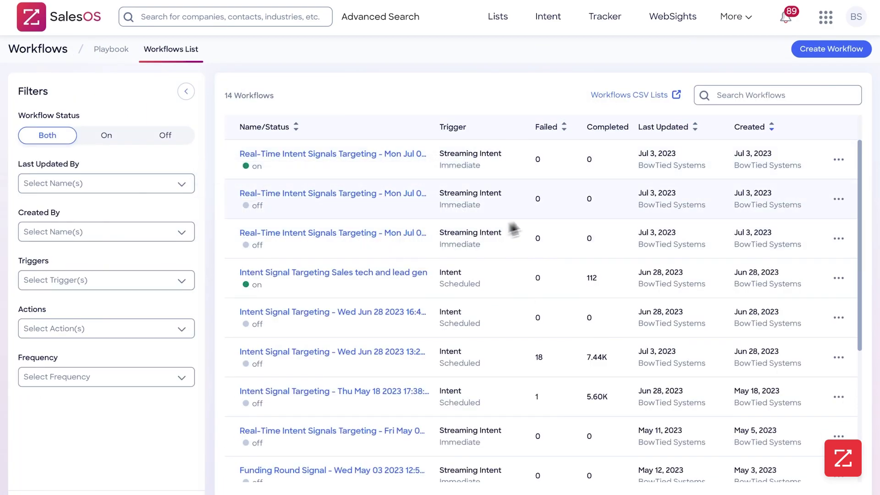
pyautogui.scroll(-5, 550, 255)
pyautogui.scroll(5, 558, 251)
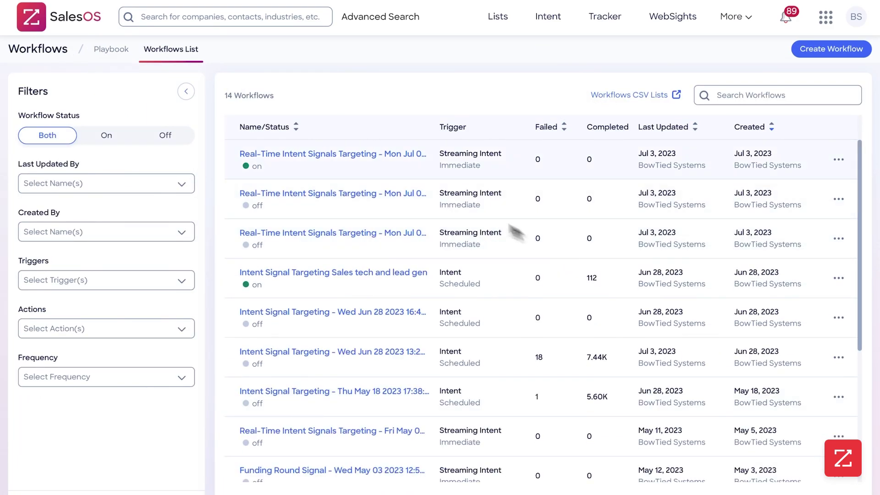